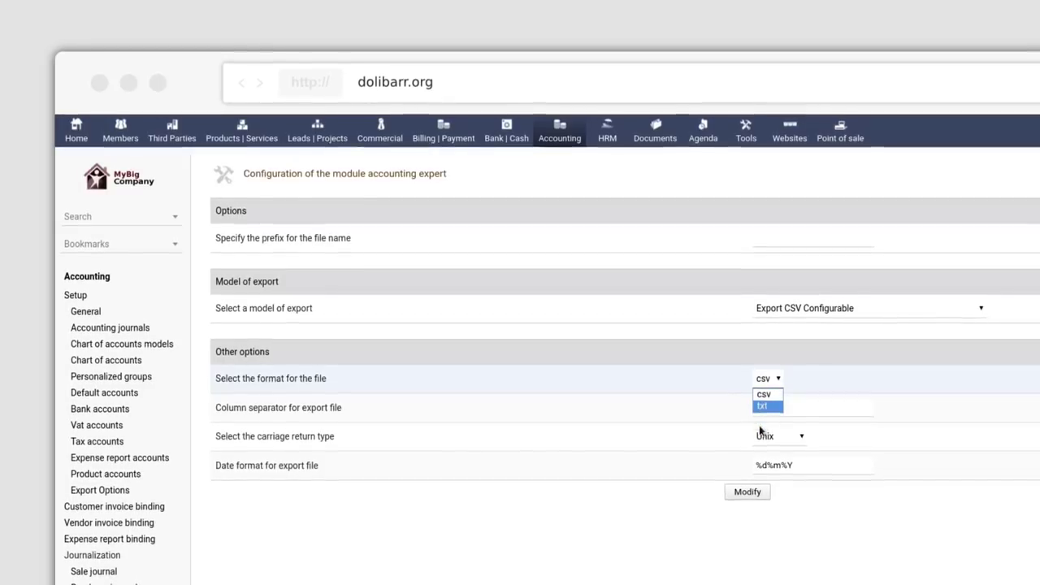
- Choose the carriage return type for the accounting export file and save the export options
left_click(768, 437)
left_click(768, 437)
left_click(754, 518)
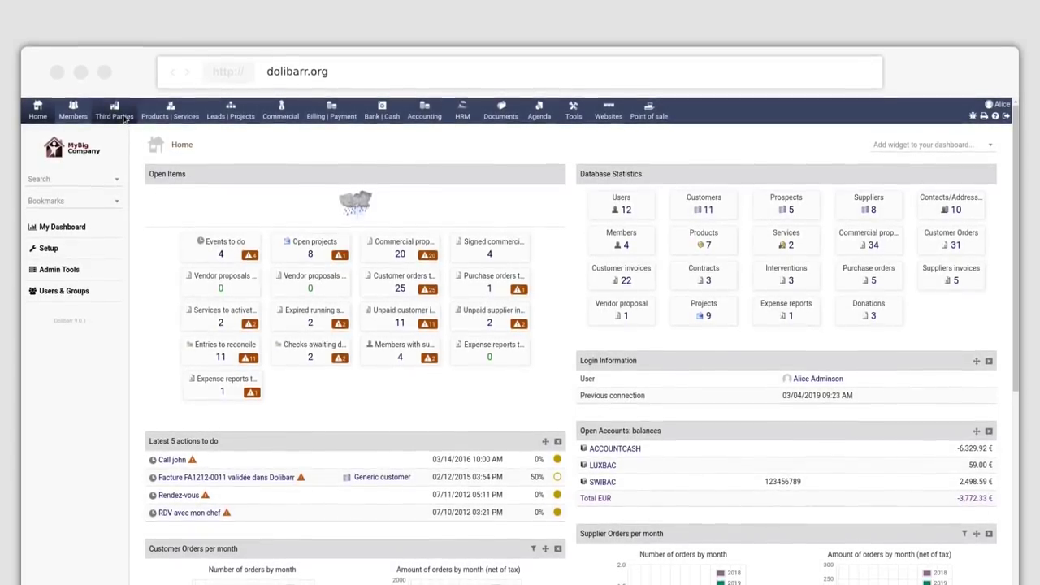
- Filter the list of third parties to those with a staff of 11 - 50
left_click(120, 115)
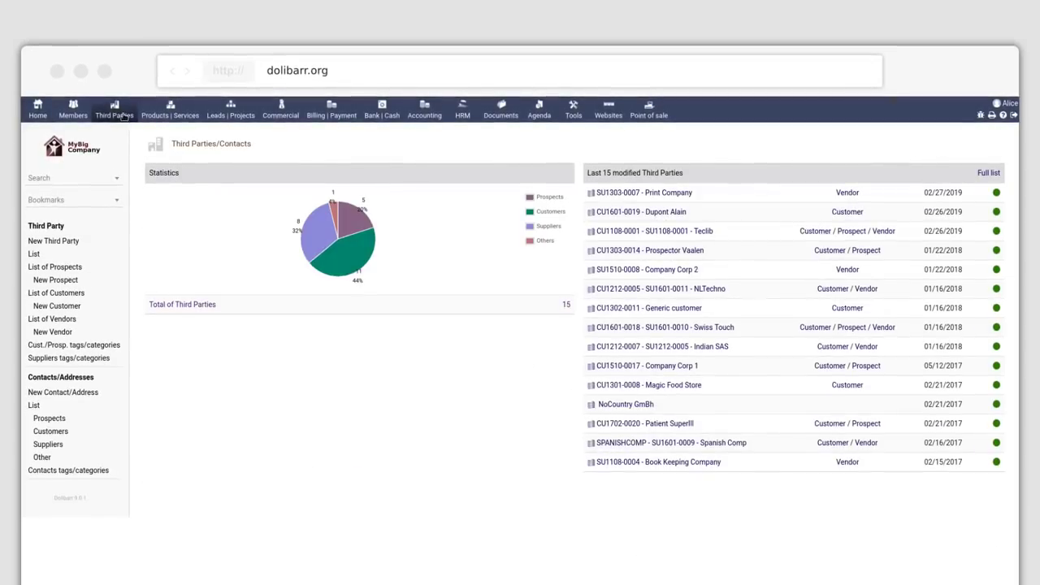
left_click(36, 253)
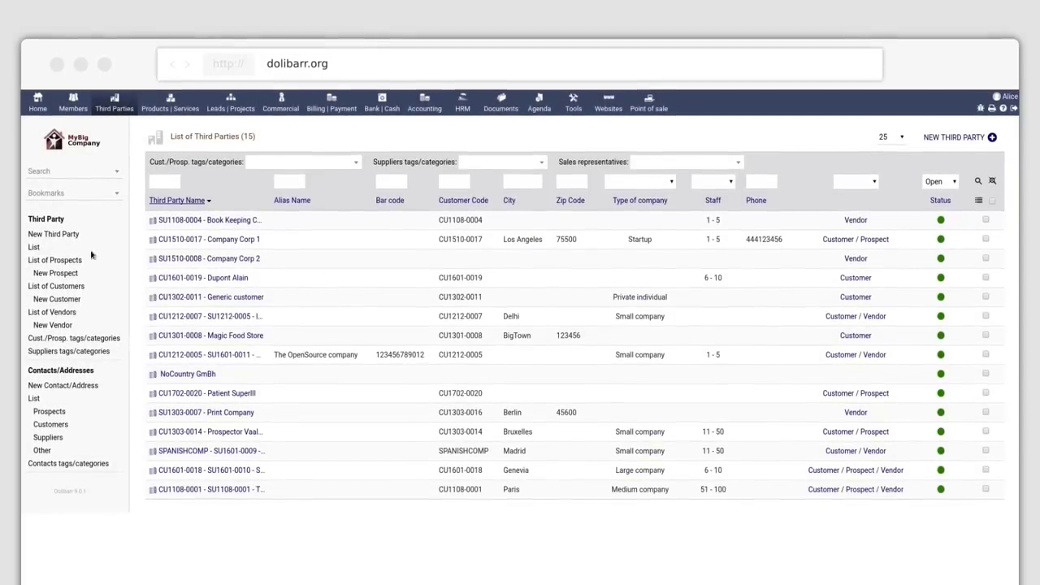
left_click(714, 181)
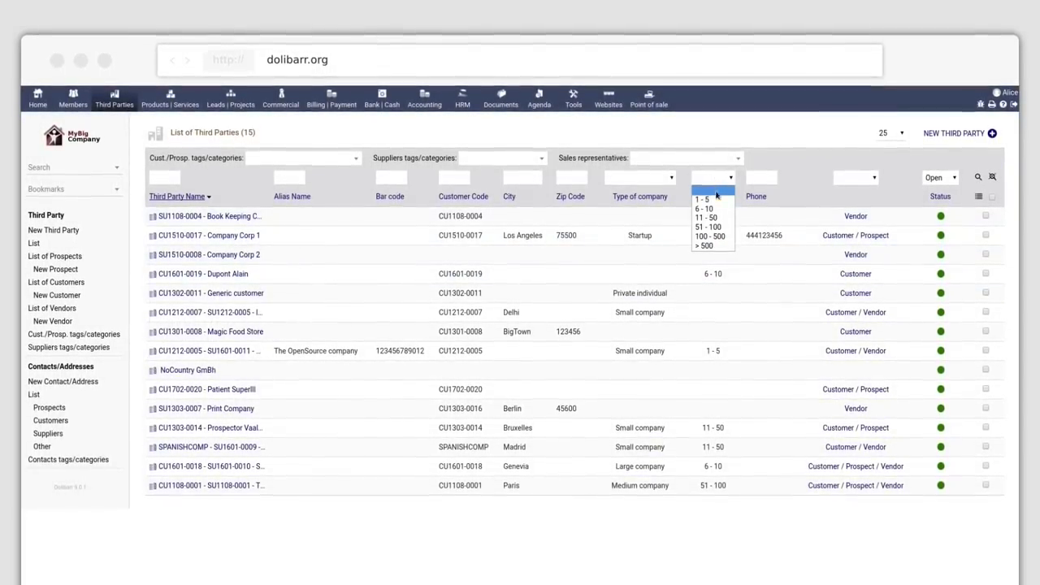
left_click(715, 217)
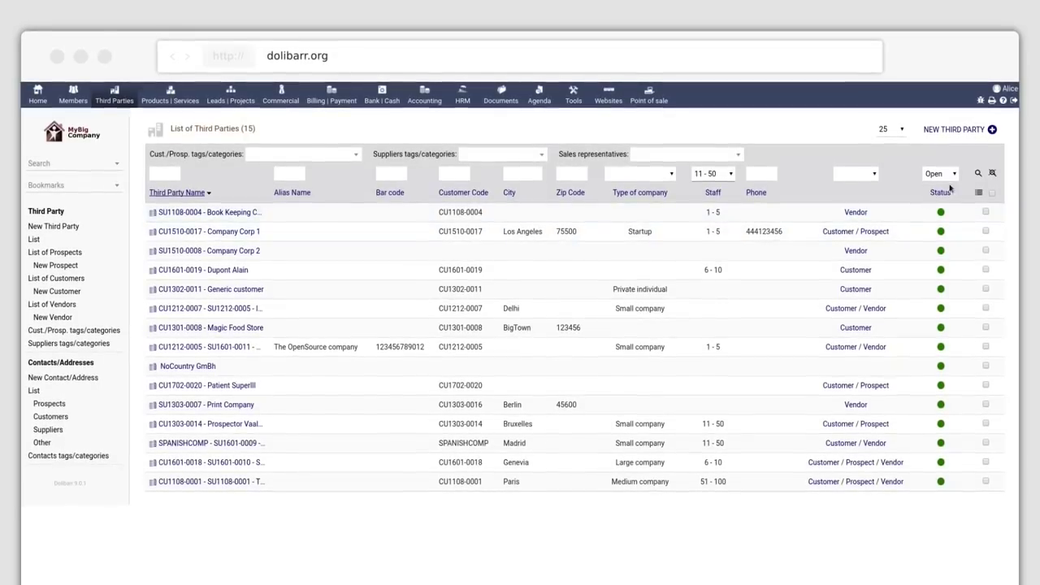
left_click(978, 172)
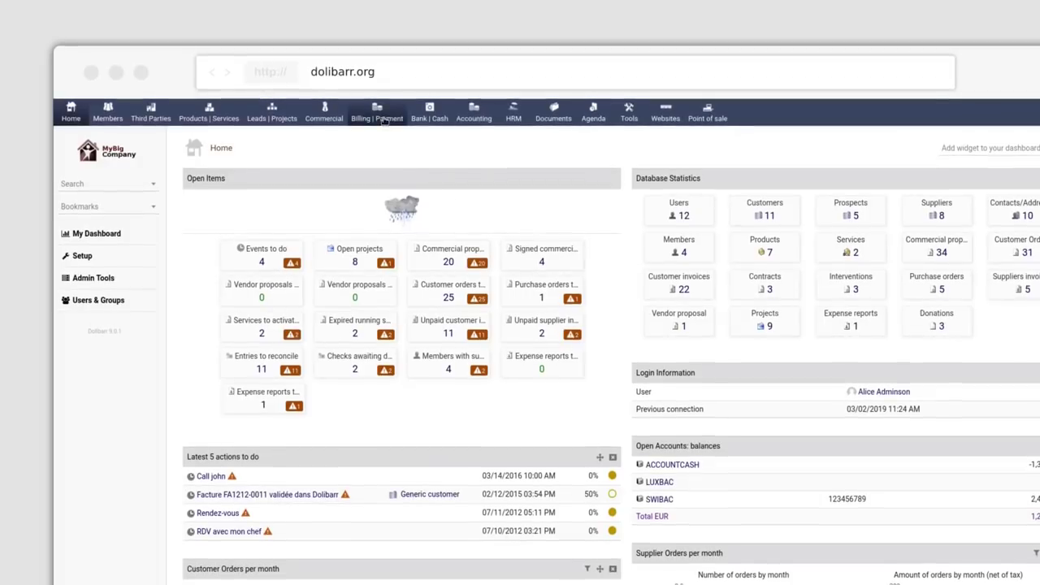
- Start a new salary payment for an employee, dated 03/03/2019 with value date 03/06/2019, amount 5000 and project PJ1607-0001
left_click(379, 116)
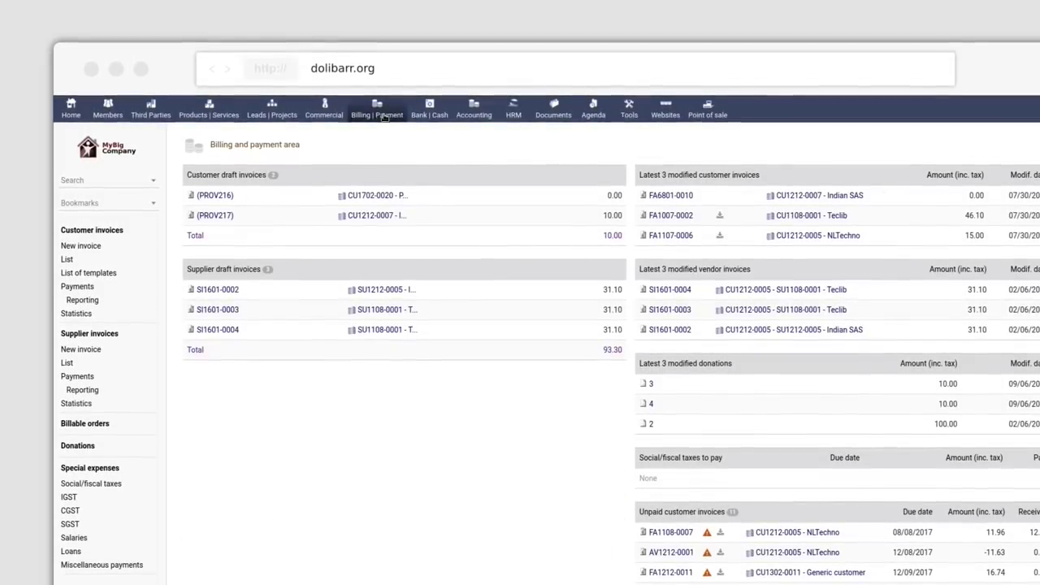
left_click(77, 538)
left_click(79, 547)
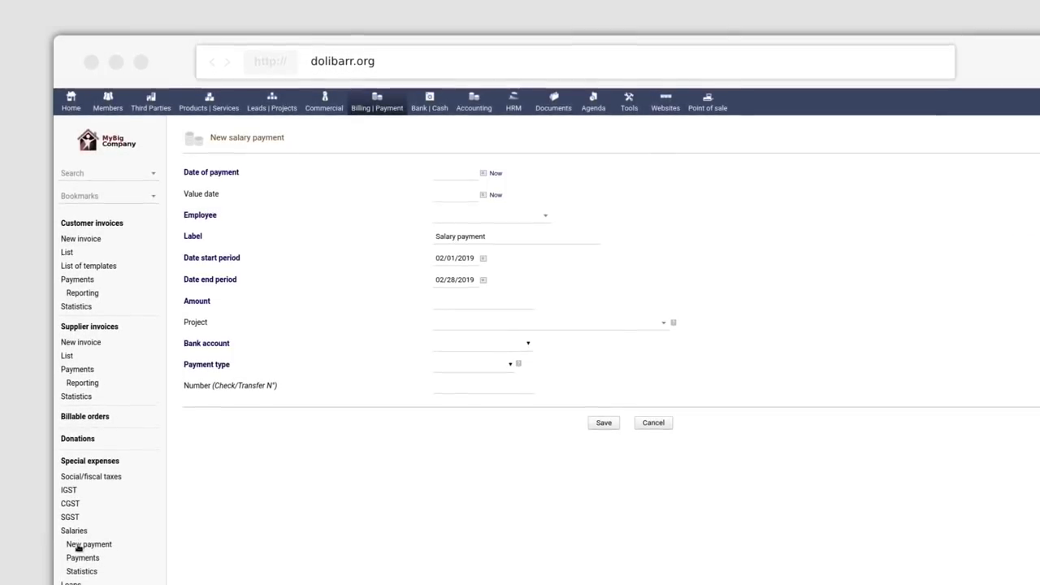
left_click(463, 319)
left_click(459, 364)
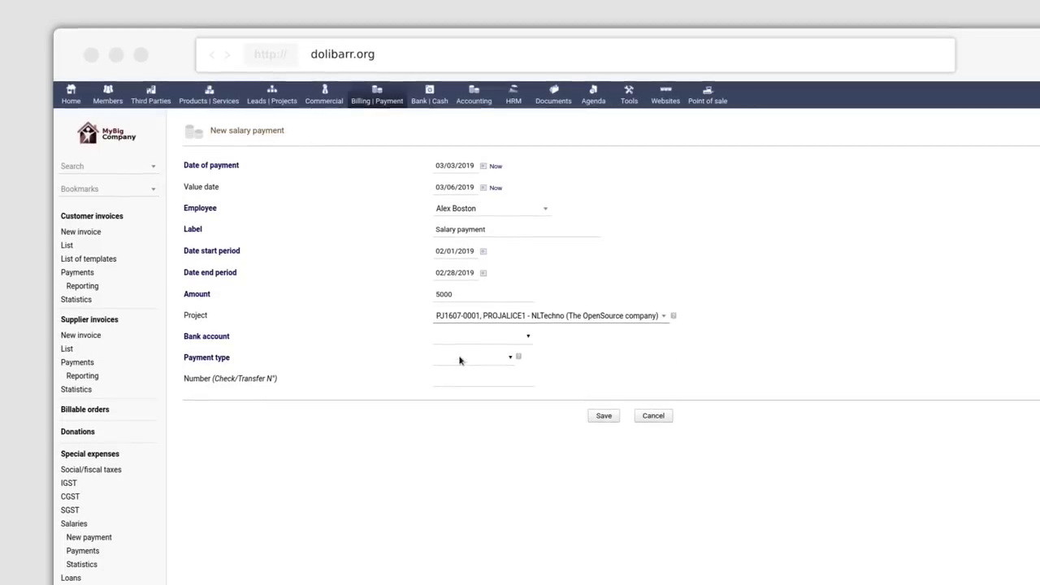
- Set the salary payment's bank account to Account for cash and payment type to Cash, and save it
left_click(459, 336)
left_click(455, 356)
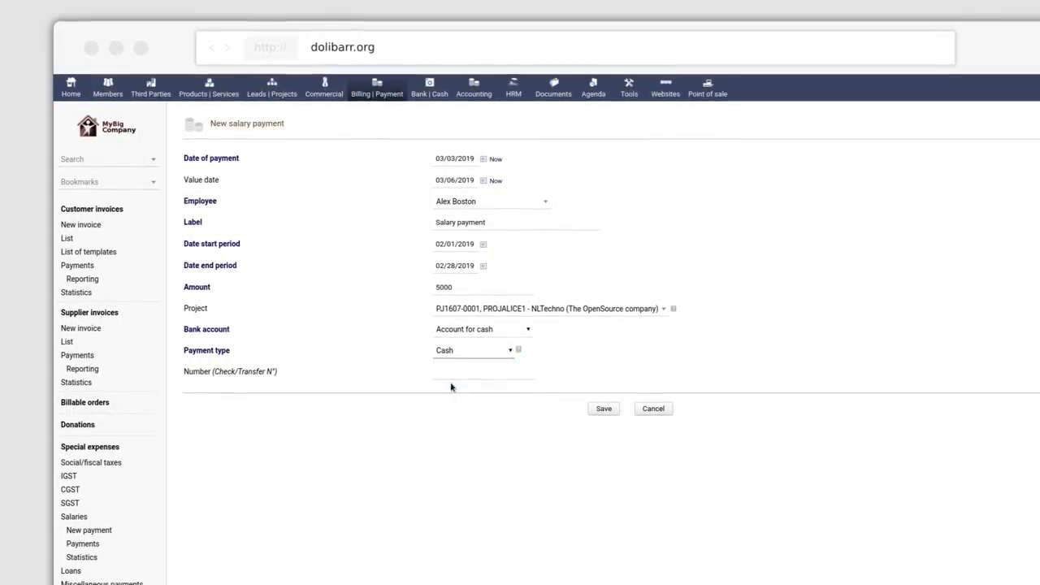
left_click(603, 407)
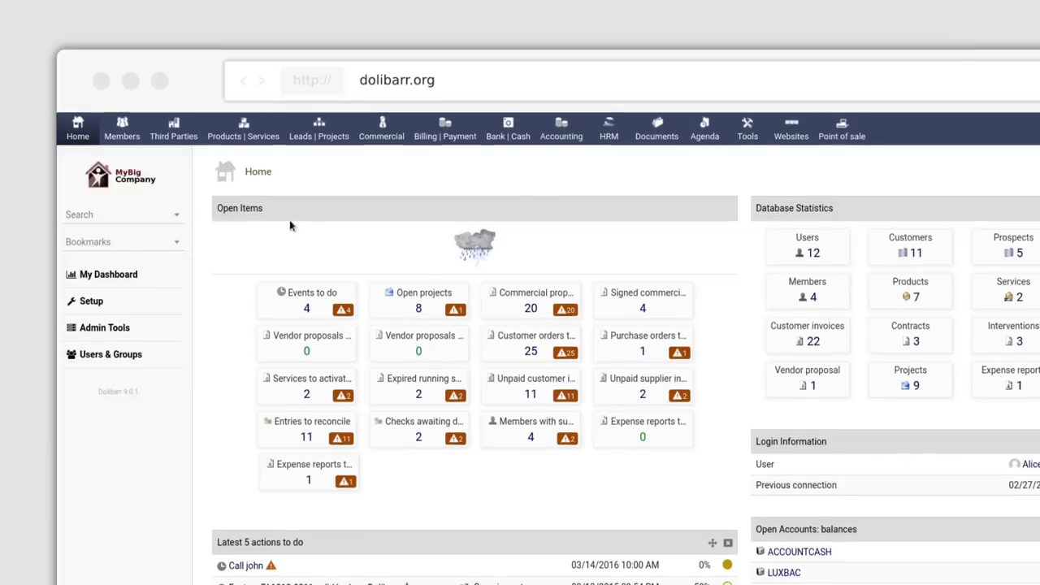
- Open the Indian SAS purchase order dated 07/11/2018 from the purchase order list and examine its order lines
left_click(380, 130)
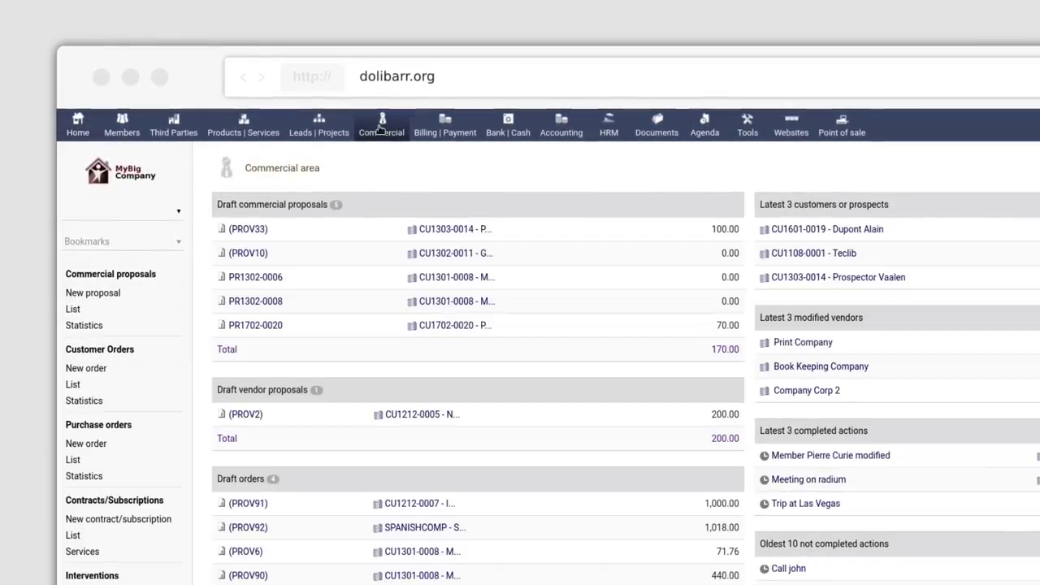
left_click(72, 454)
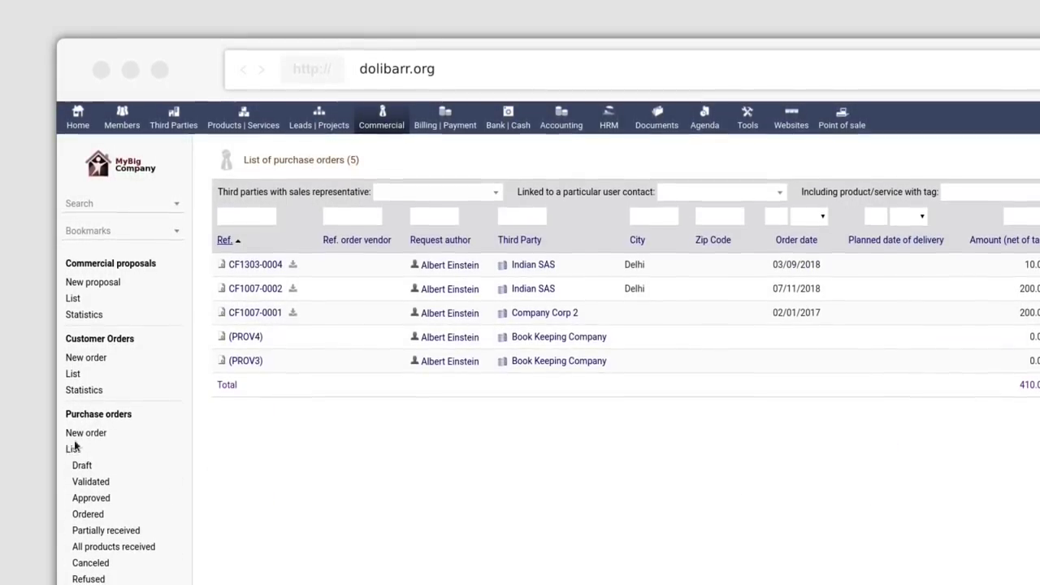
left_click(250, 287)
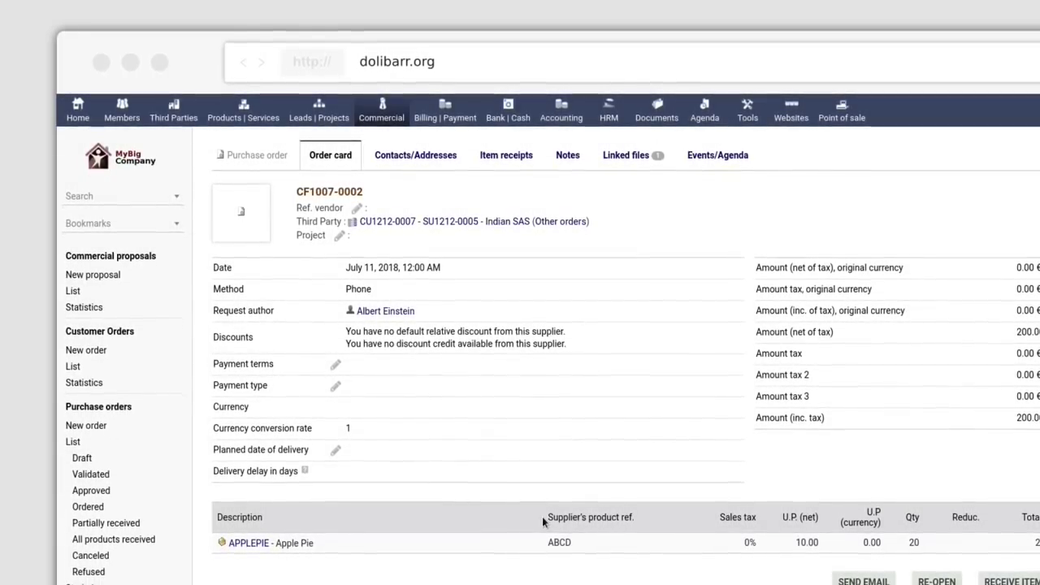
left_click_drag(542, 519, 625, 532)
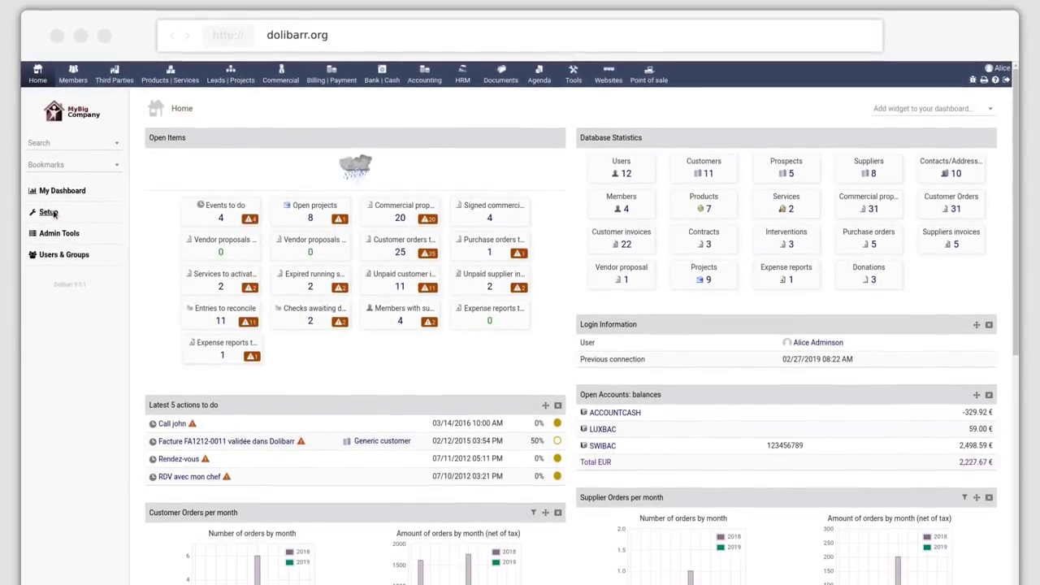
- Add dolistore.com to the Web field of the company/organization information and save the company setup
left_click(49, 212)
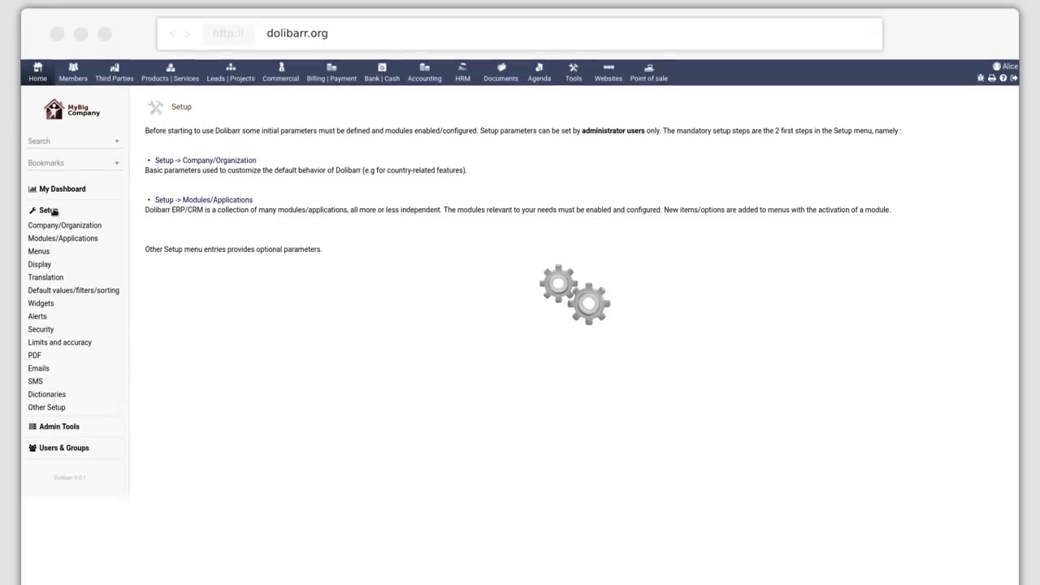
left_click(186, 160)
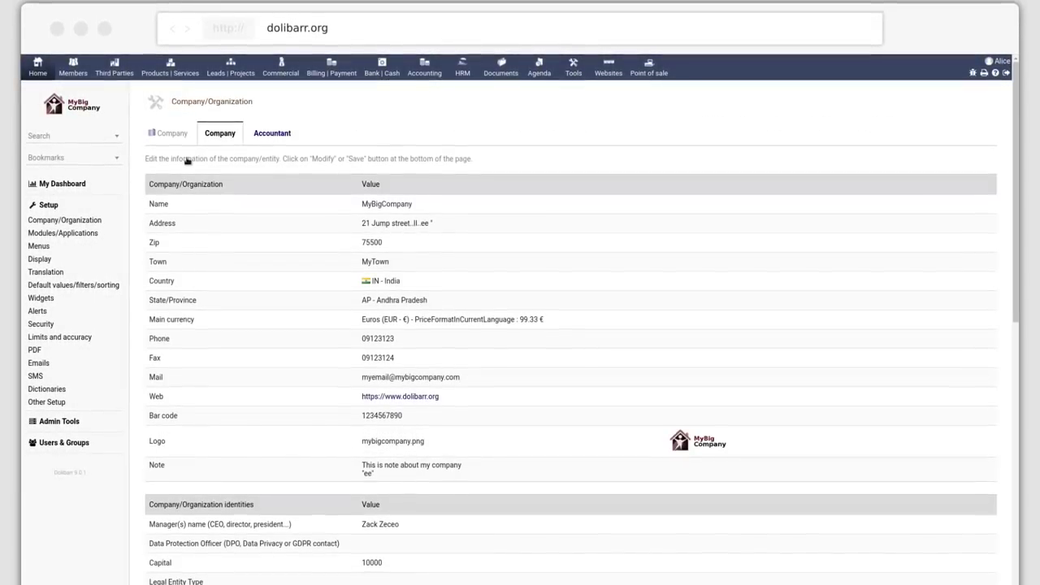
scroll(817, 408, "down", 15)
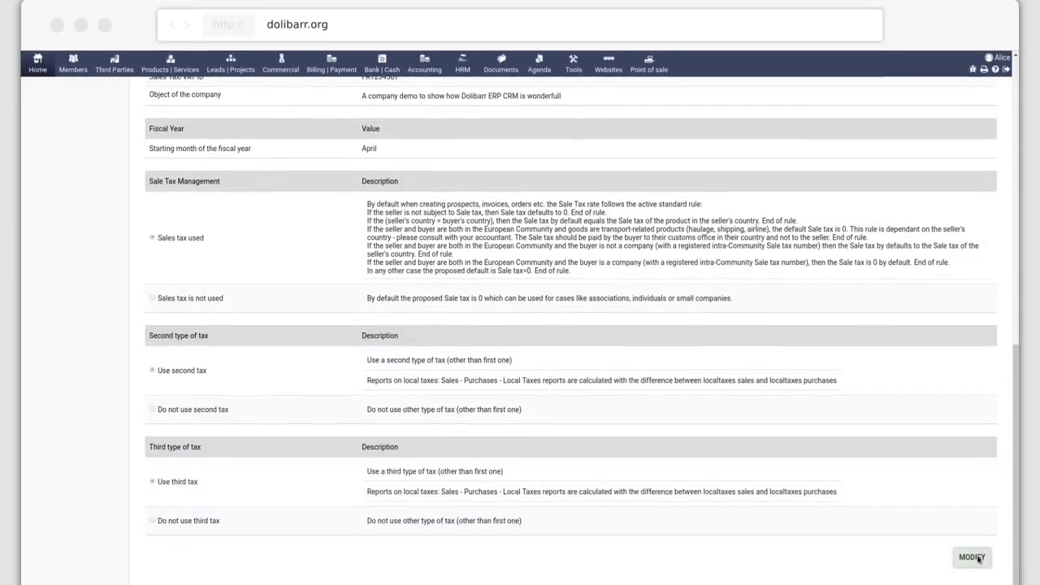
left_click(973, 558)
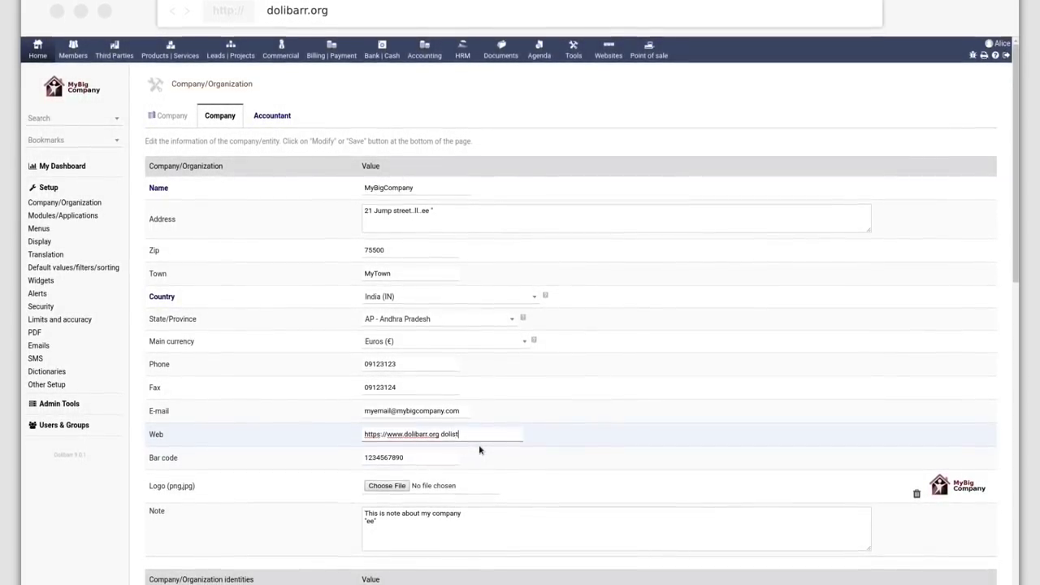
type("ore.com")
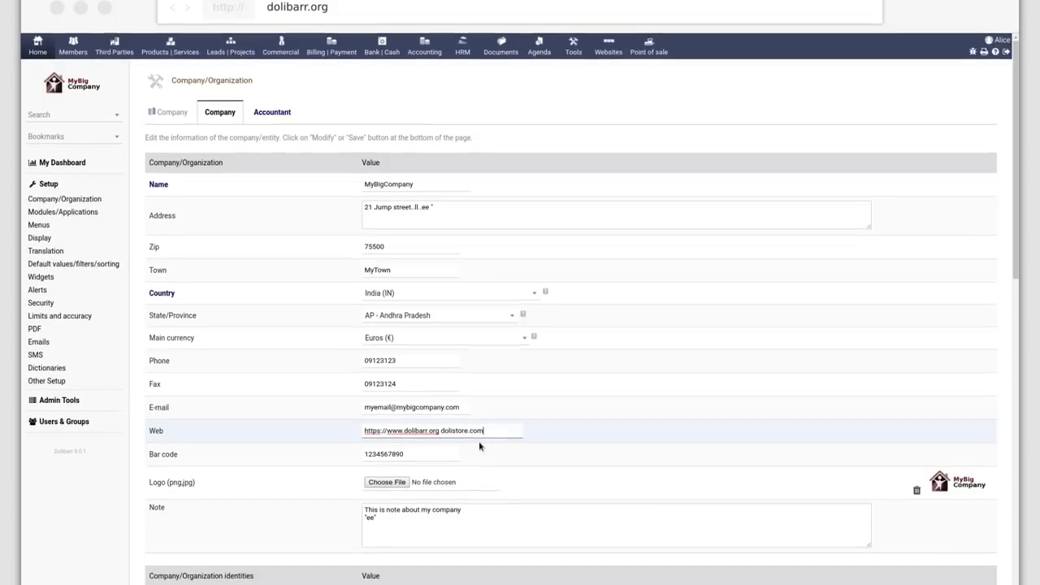
scroll(488, 451, "down", 10)
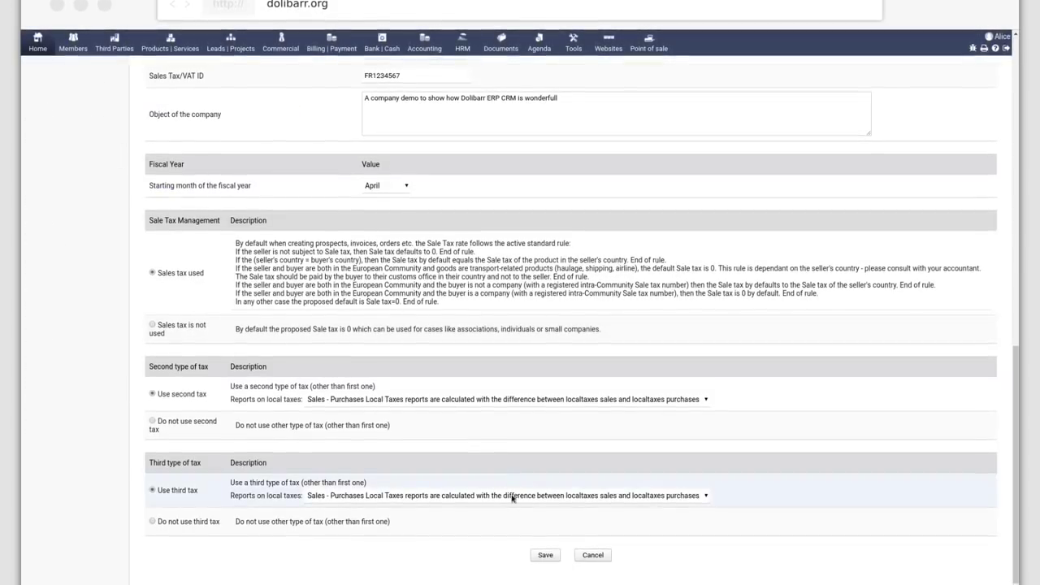
left_click(547, 556)
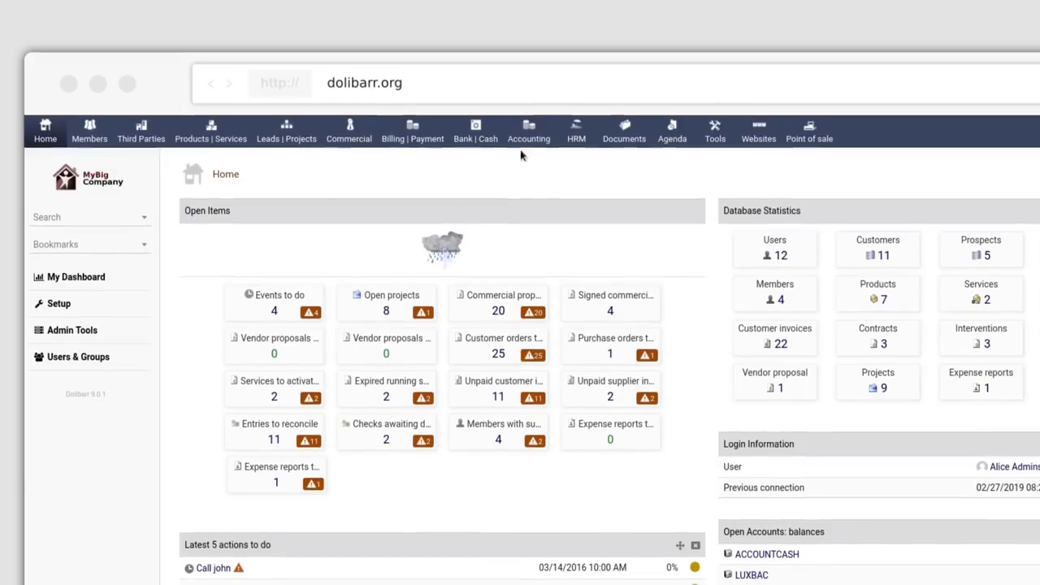
- Filter the customer invoice lines to bind by Countries in EEC and by Countries not in EEC
left_click(529, 137)
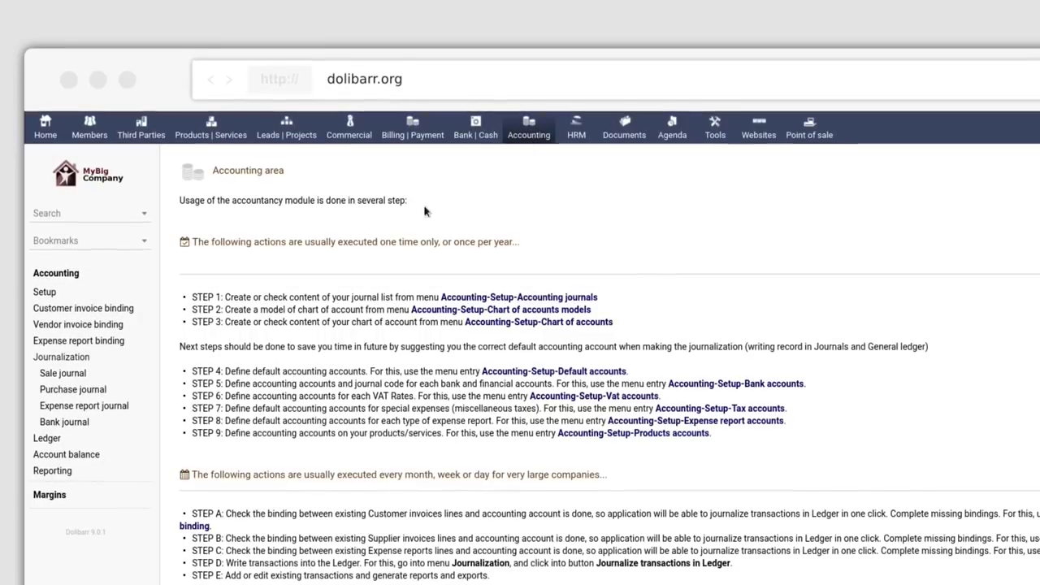
left_click(117, 310)
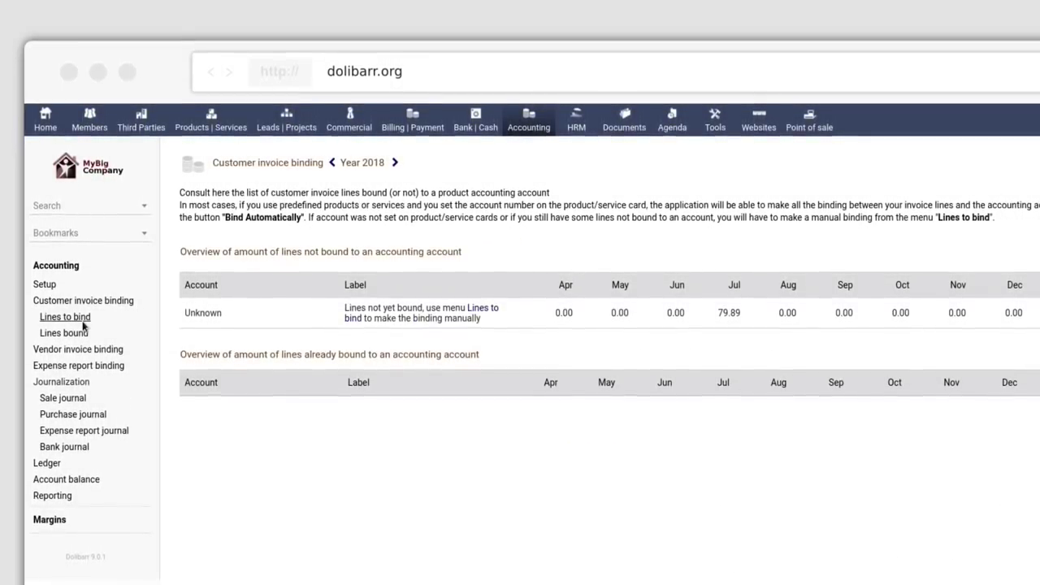
left_click(82, 322)
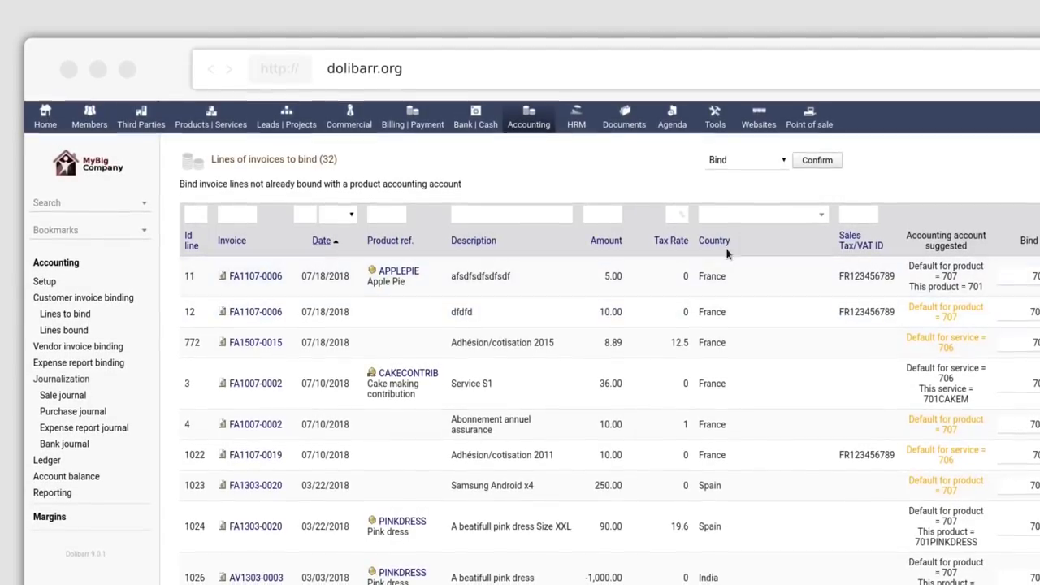
left_click(819, 214)
left_click(794, 299)
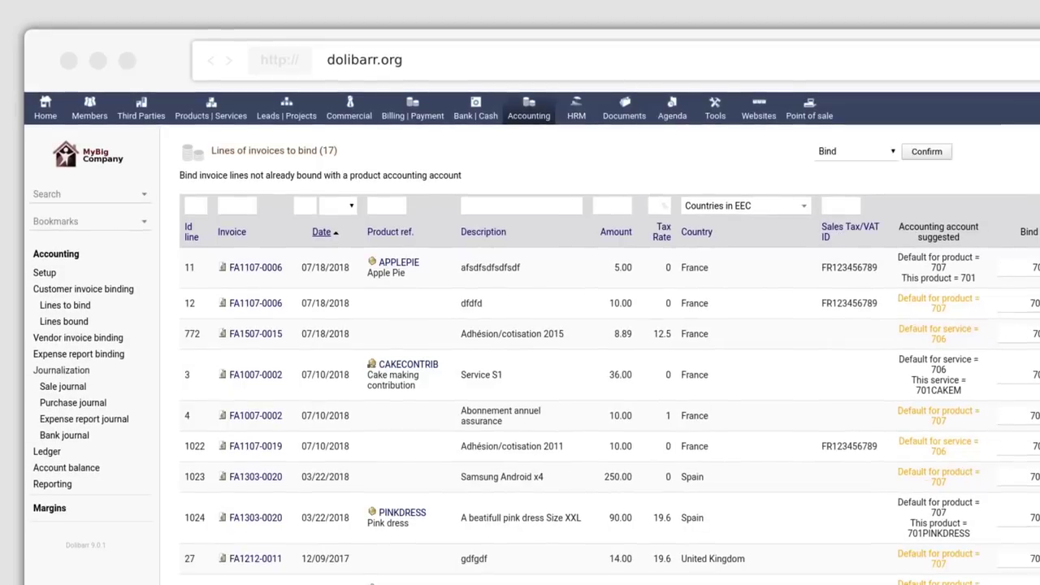
left_click(812, 214)
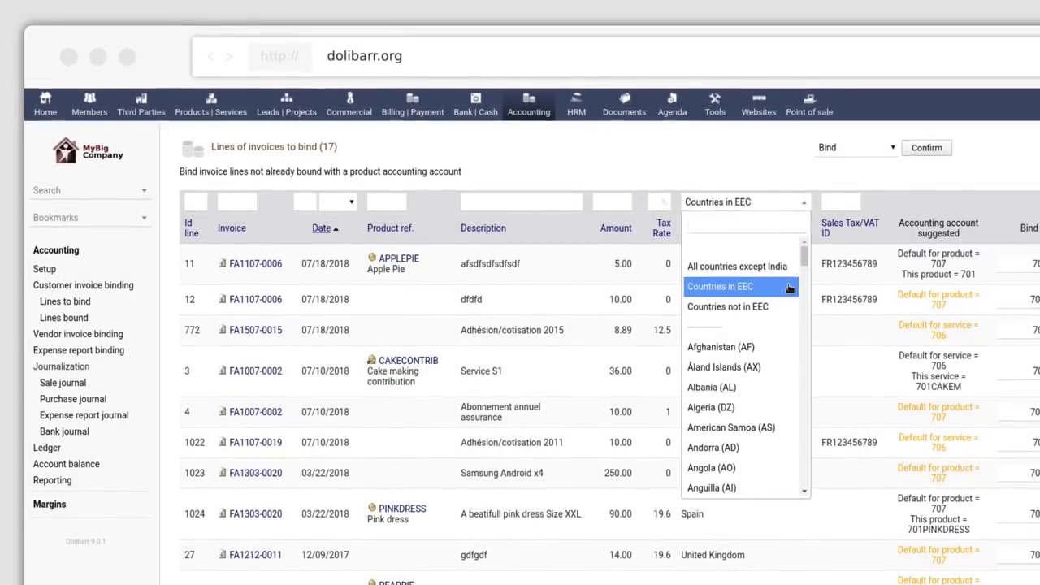
left_click(783, 312)
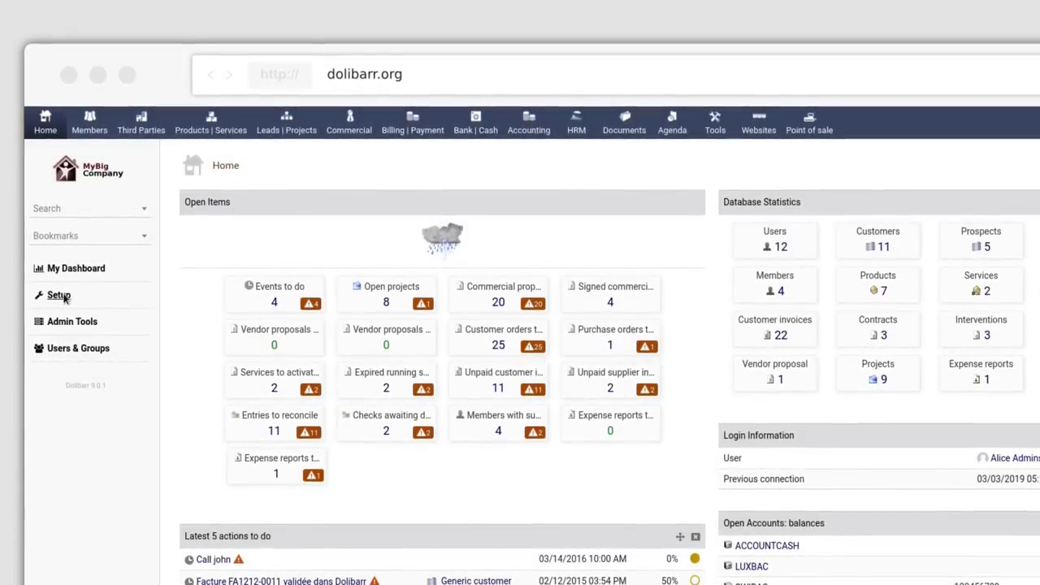
- Open the Payment terms dictionary and view the help for its At end of month setting
left_click(58, 296)
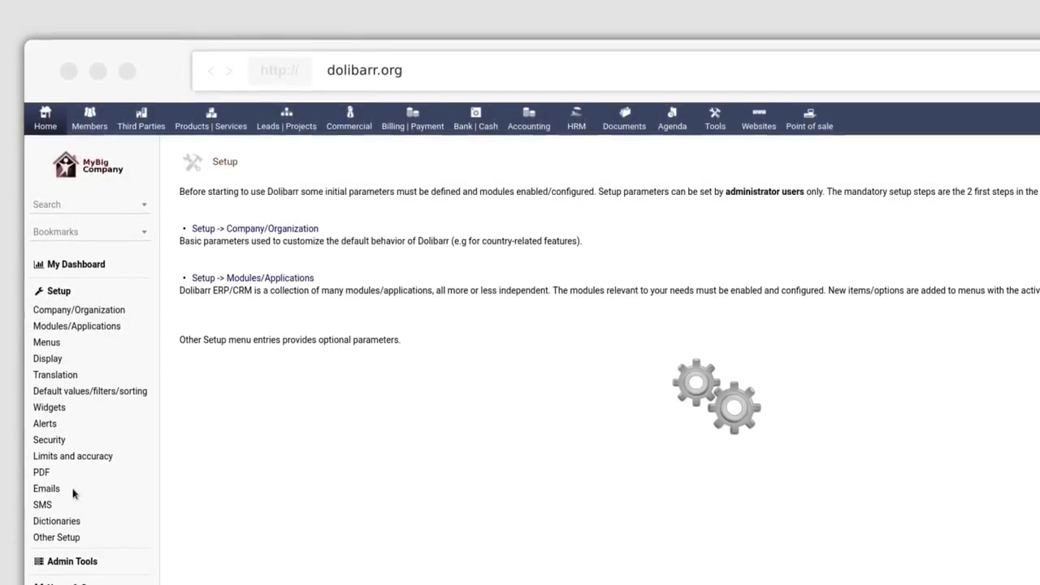
left_click(62, 519)
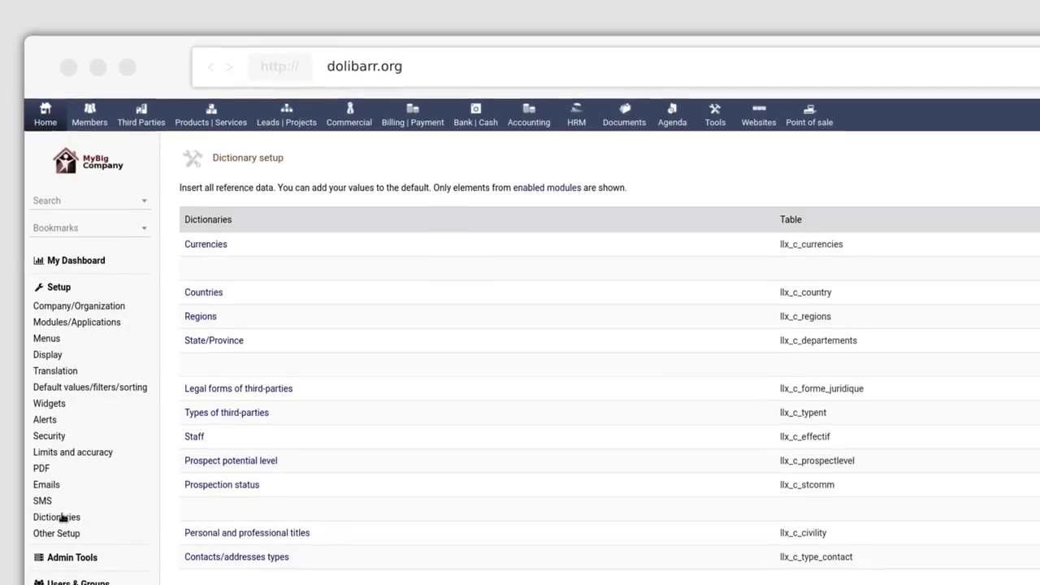
scroll(248, 504, "down", 5)
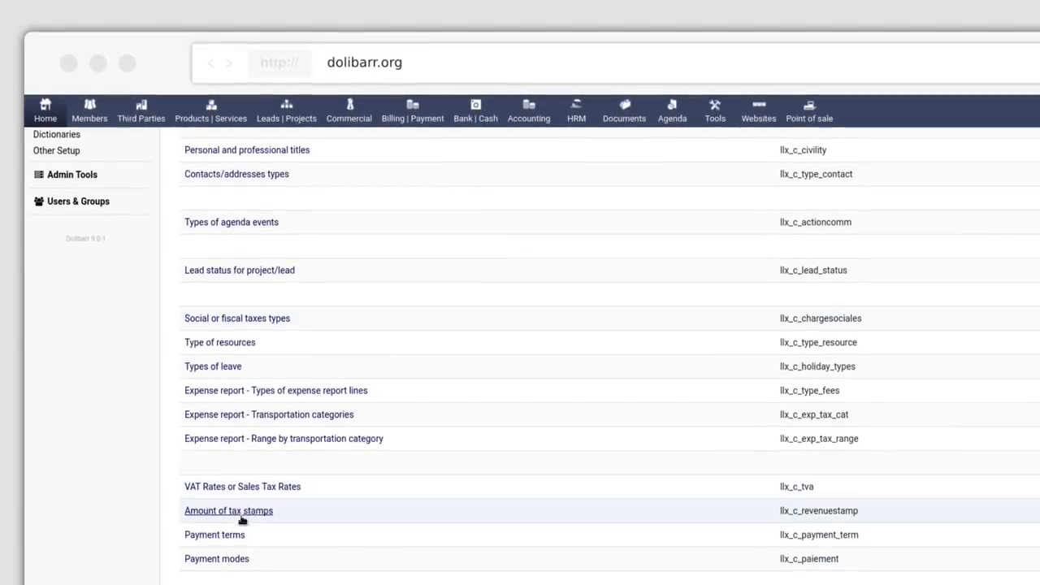
left_click(239, 533)
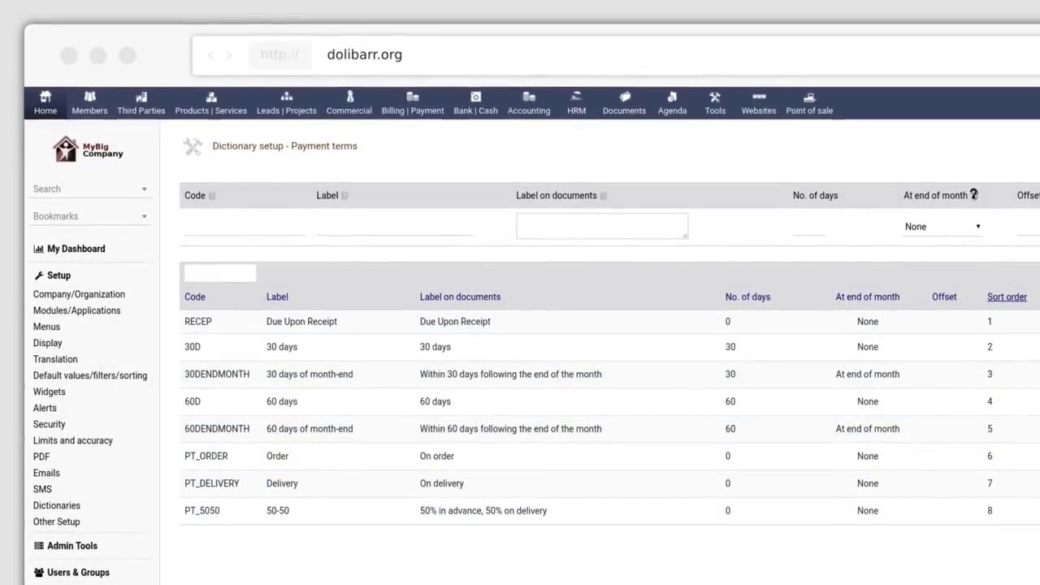
mouse_move(973, 195)
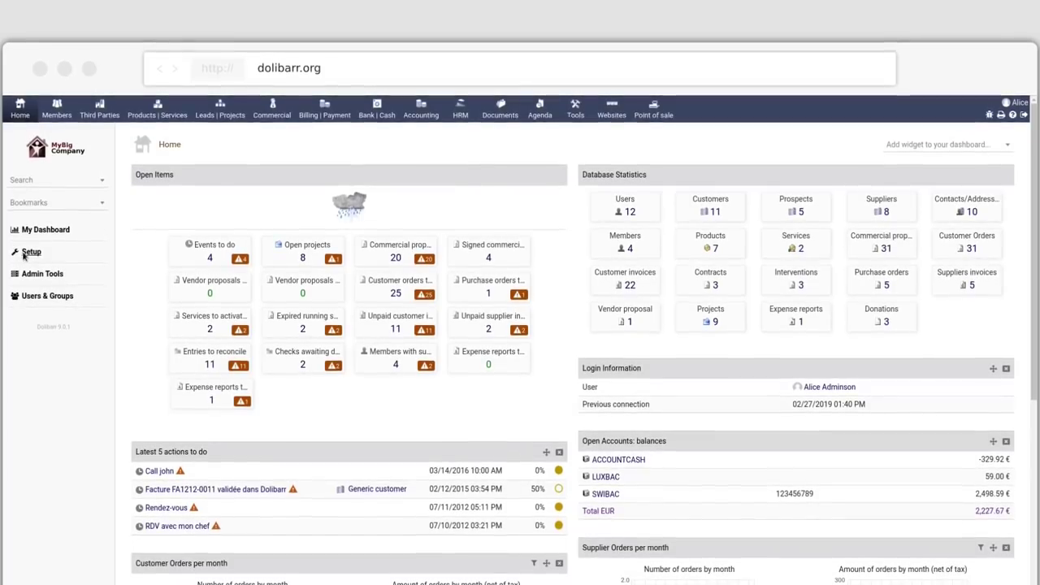
- Open the Display setup for editing and choose the md skin as the default theme
left_click(29, 253)
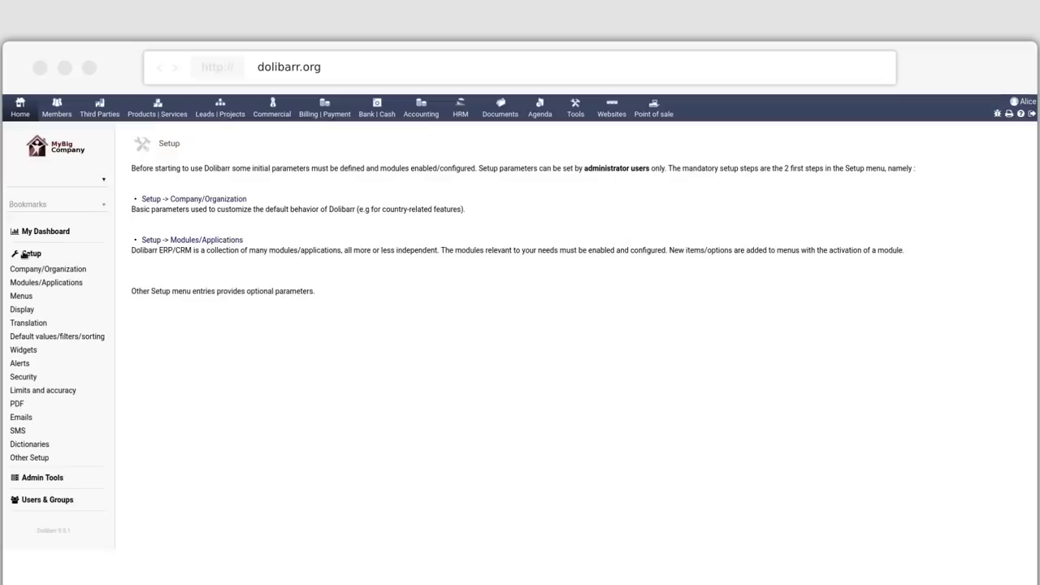
left_click(22, 304)
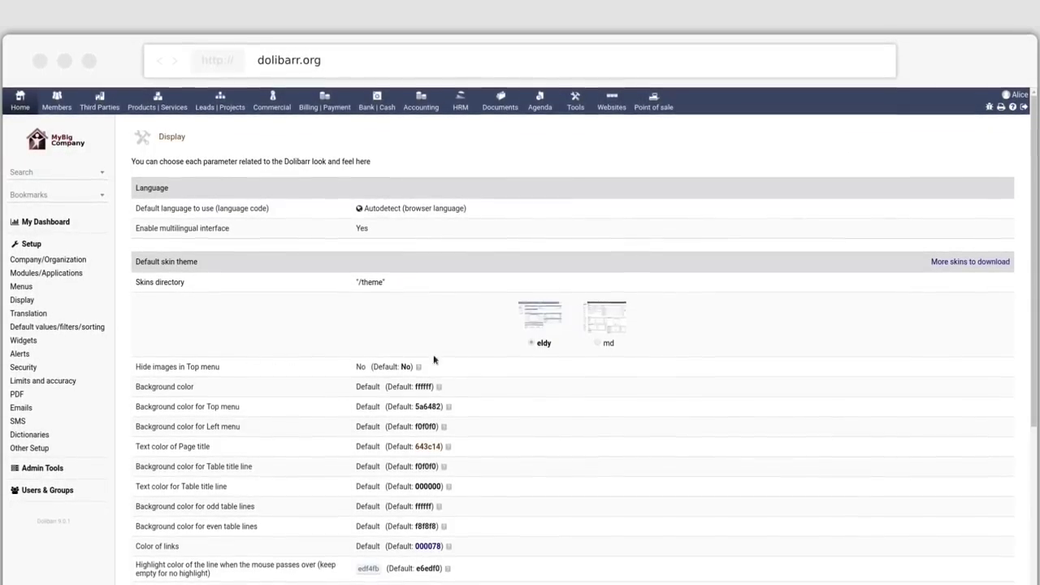
left_click(606, 345)
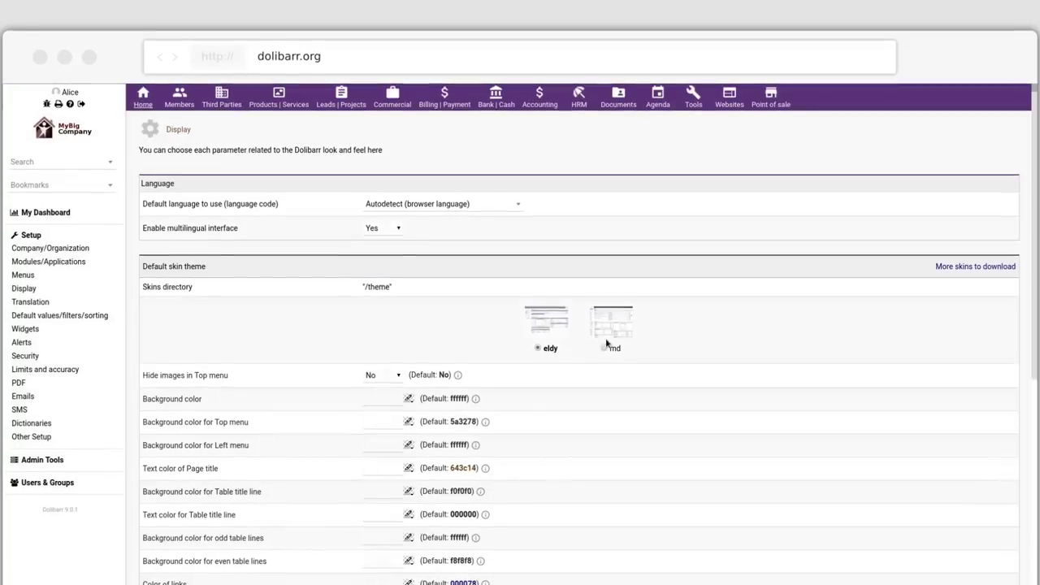
- Try the color 2e72b2 as the mouse-over line highlight and cancel the color choice
scroll(388, 353, "down", 5)
left_click(389, 353)
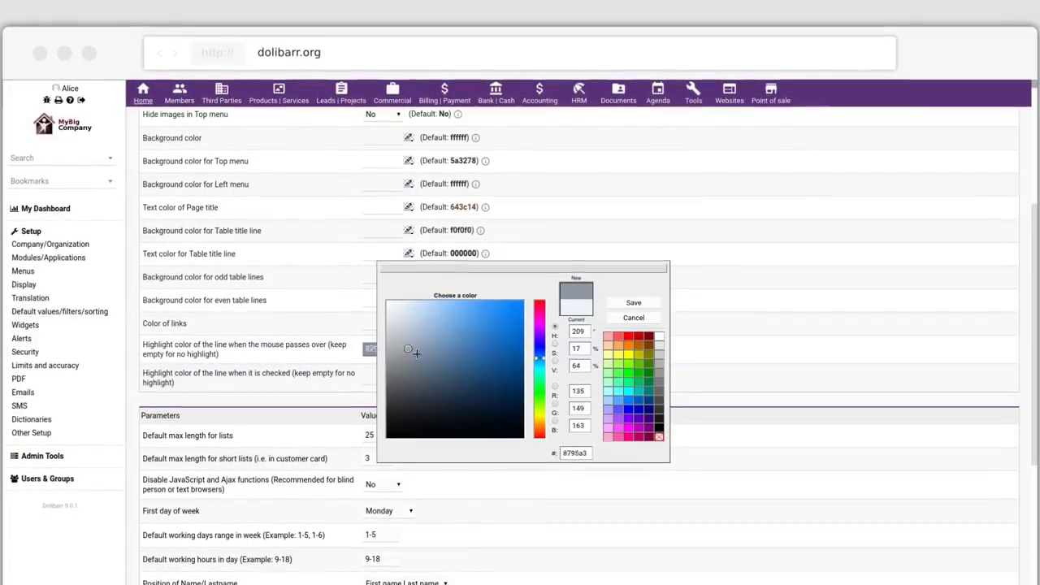
left_click(487, 340)
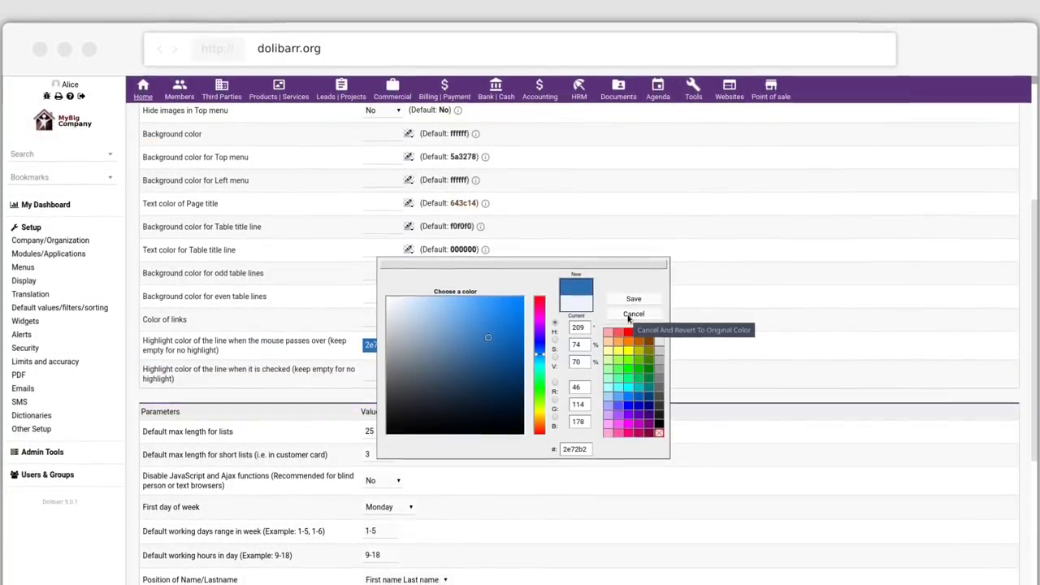
left_click(630, 319)
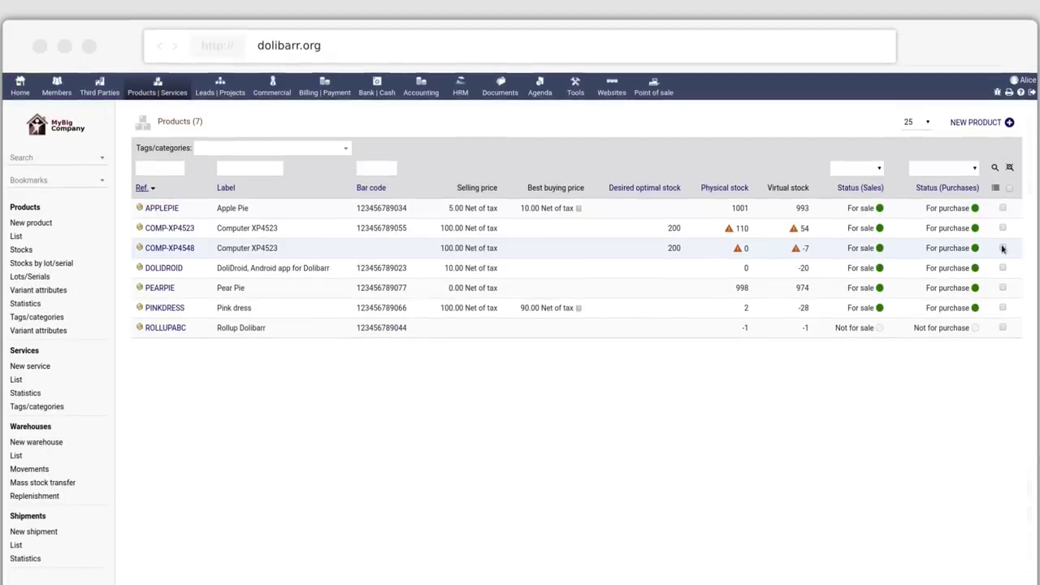
- Select the products COMP-XP4548, DOLIDROID and PEARPIE in the product list
left_click(1003, 245)
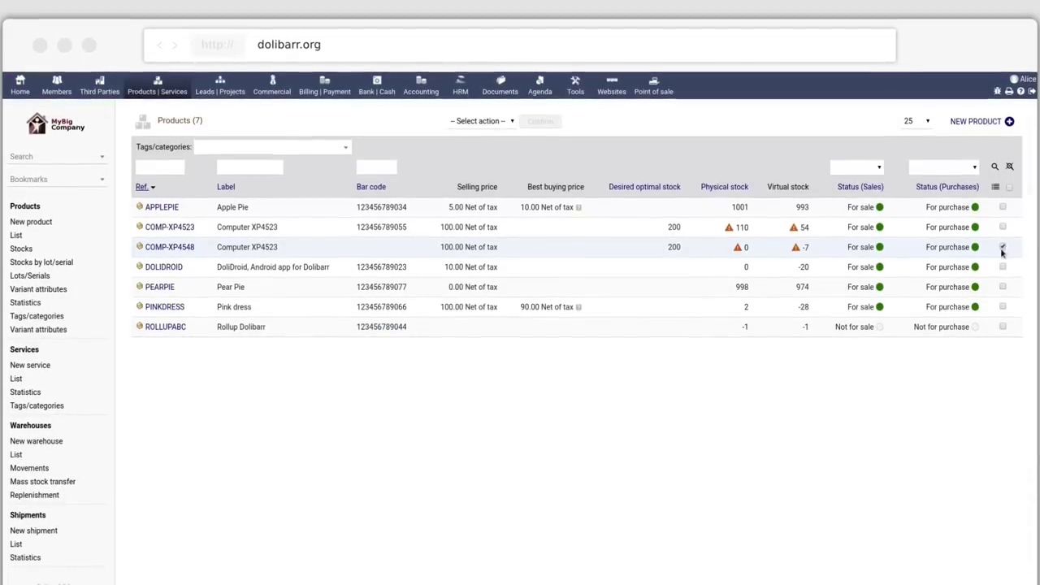
left_click(1002, 266)
left_click(1003, 285)
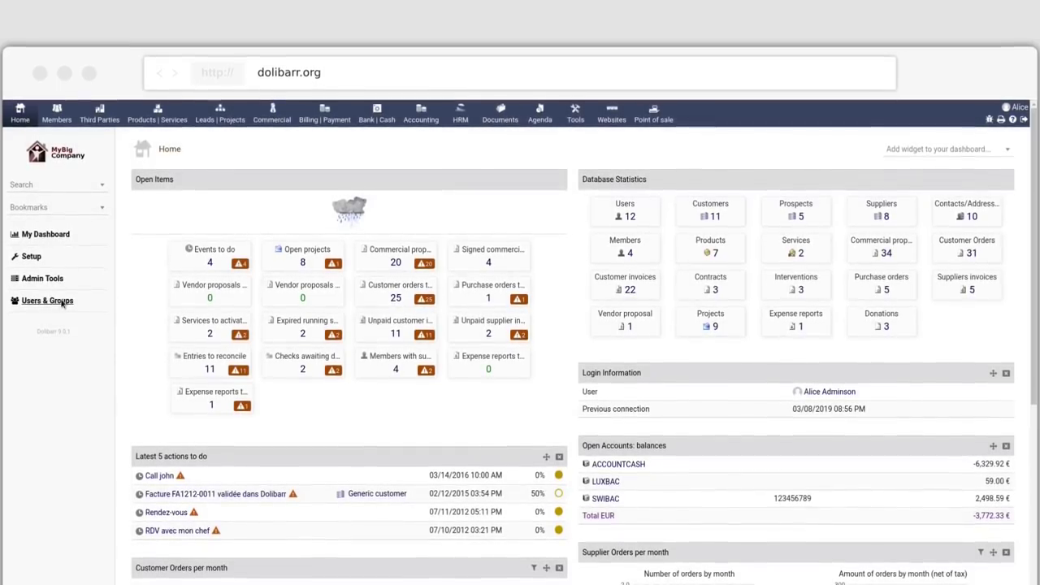
- Open the permissions of the most recently created user, the one linked to NLTechno
left_click(47, 301)
mouse_move(601, 203)
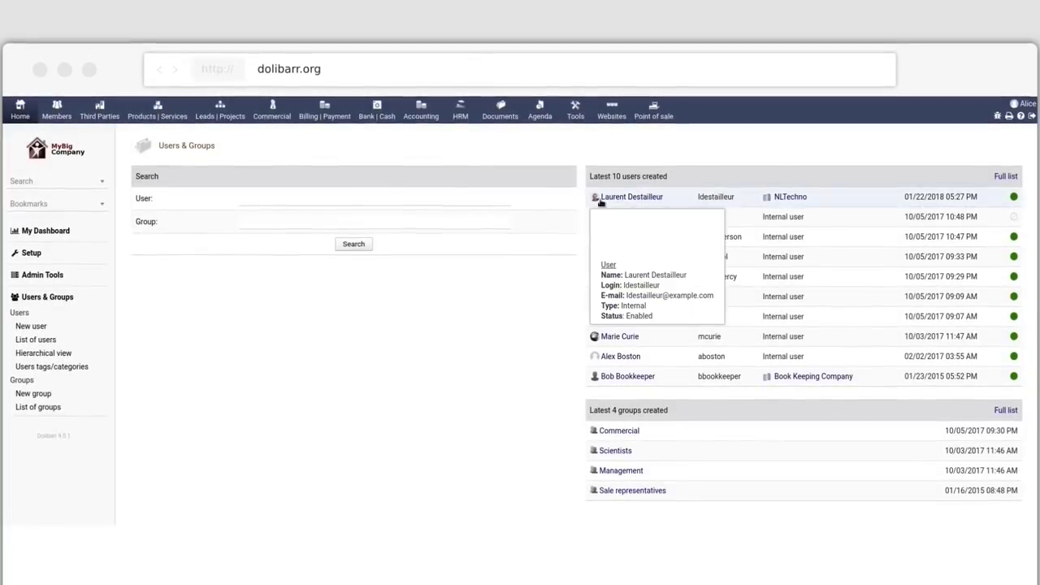
left_click(603, 200)
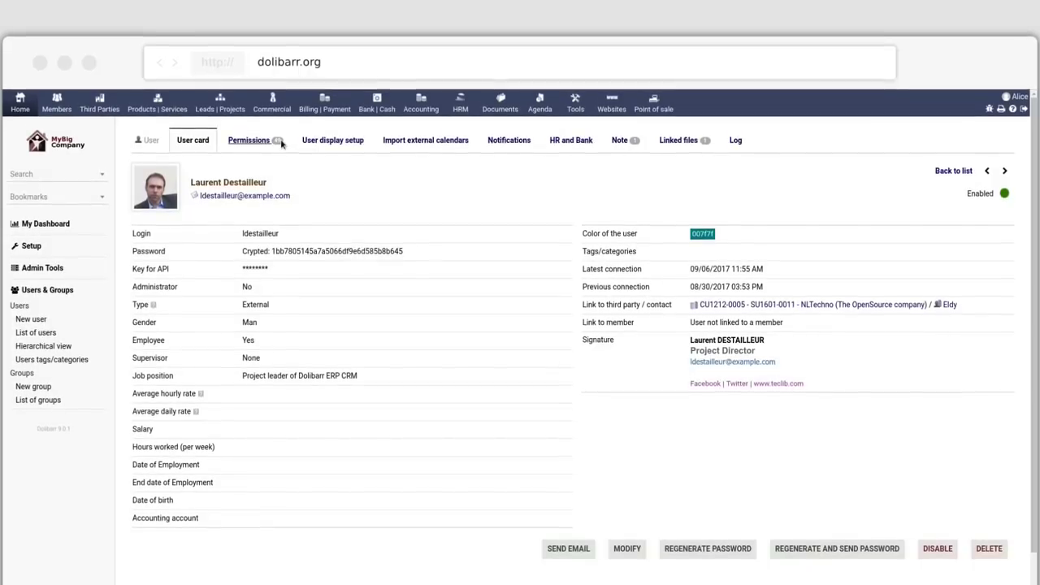
left_click(250, 139)
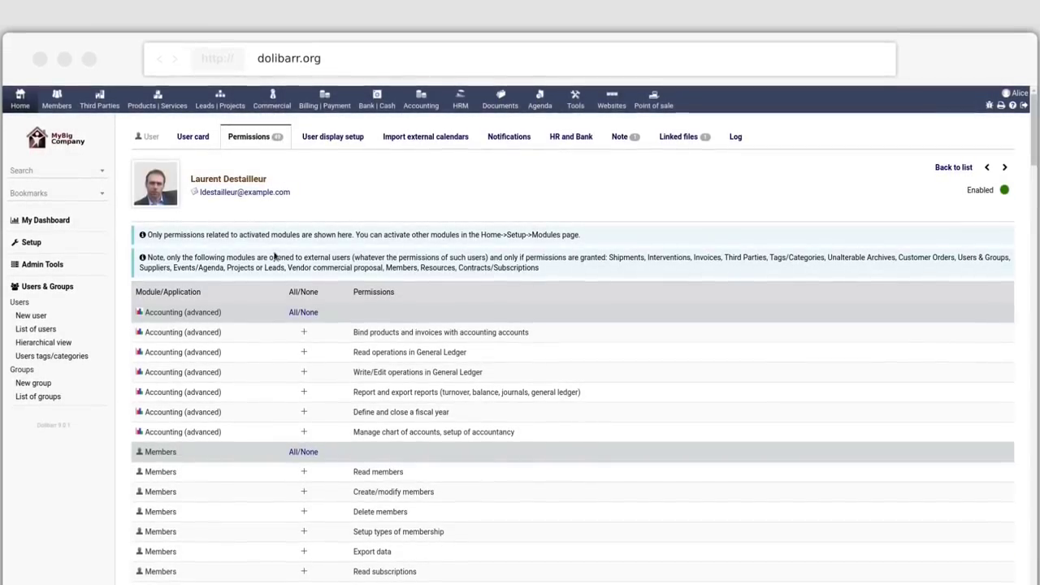
- Grant the user all Accounting (advanced), Members and Events/Agenda permissions
left_click(294, 311)
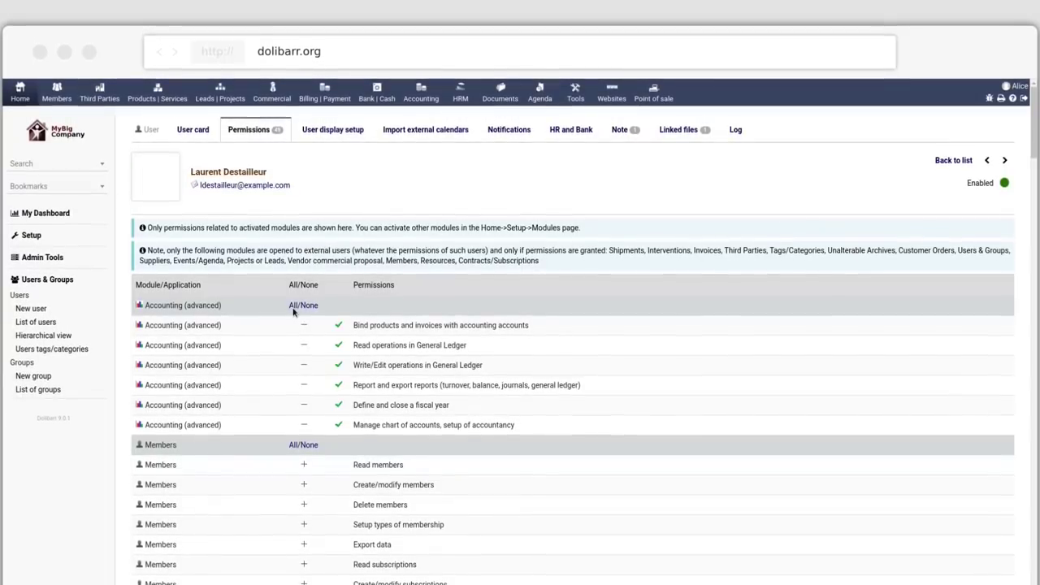
left_click(294, 444)
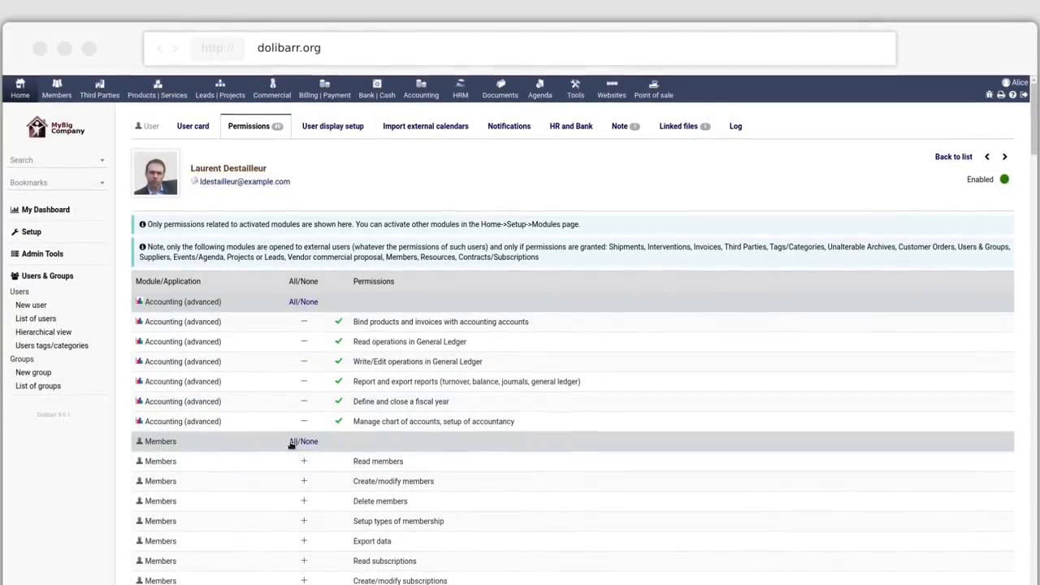
scroll(291, 455, "down", 3)
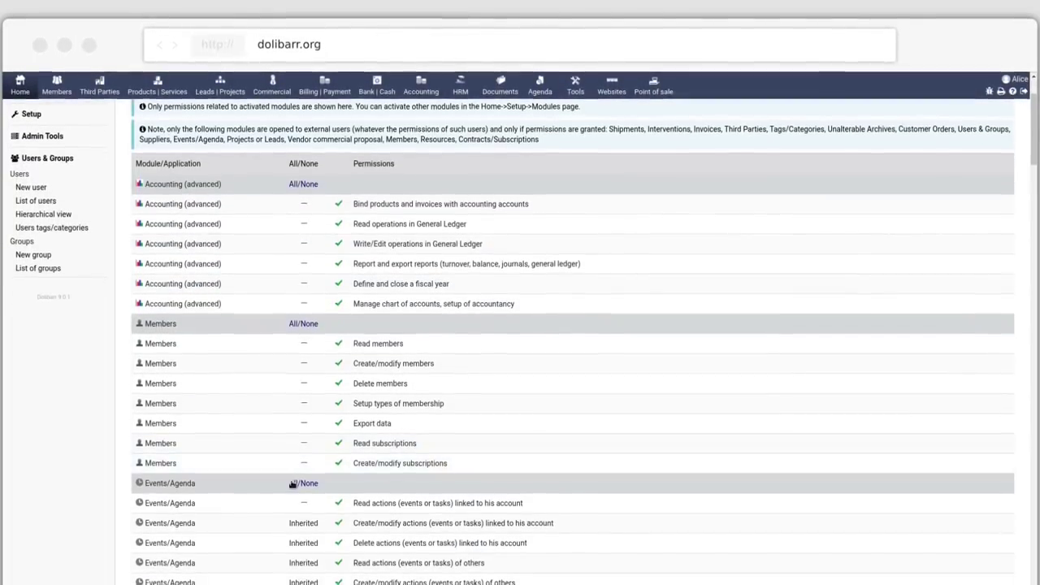
scroll(293, 481, "down", 2)
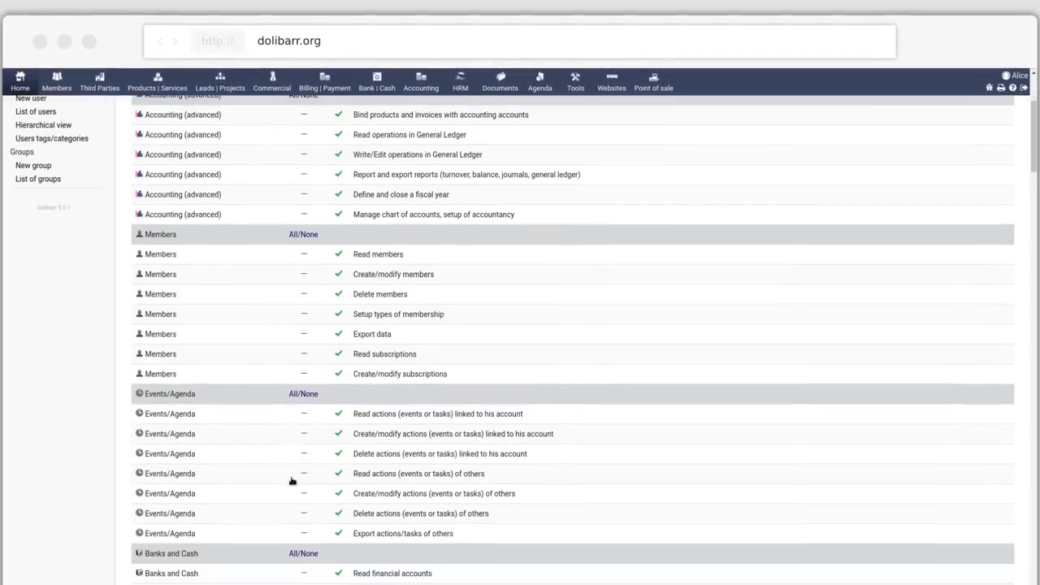